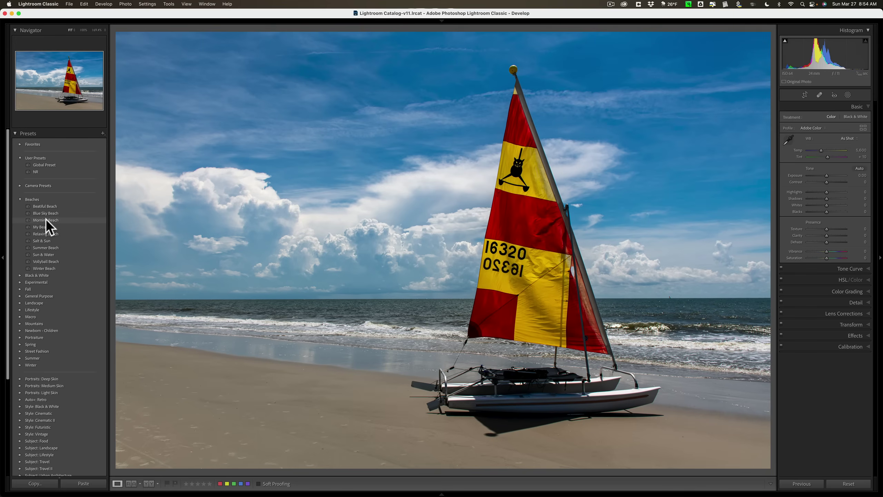
Hide the left panels with F7 and preview the Adobe Landscape and Adobe Neutral profiles.
{"action": "scroll", "coordinate": [45, 226], "scroll_direction": "down", "scroll_amount": 1}
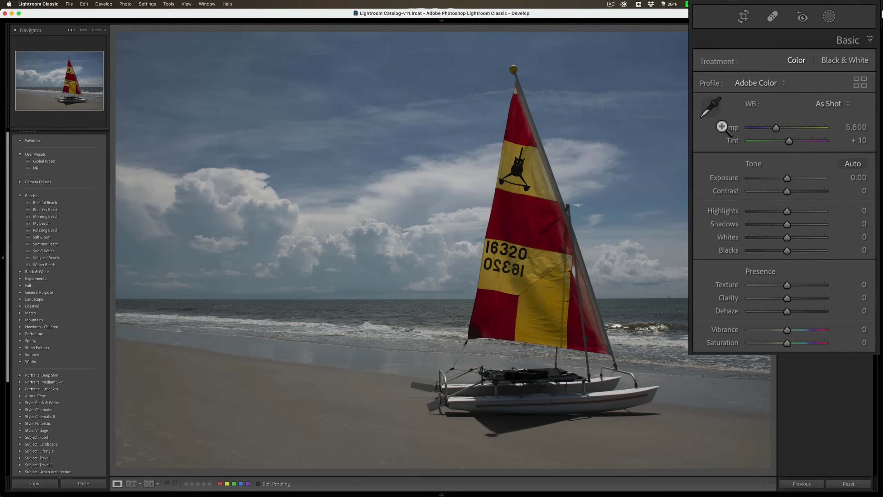
{"action": "key", "text": "F7"}
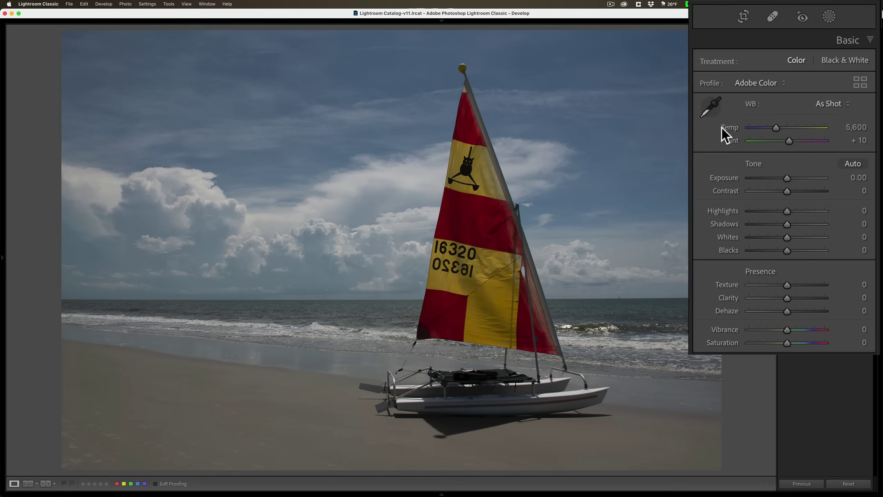
{"action": "left_click", "coordinate": [772, 86]}
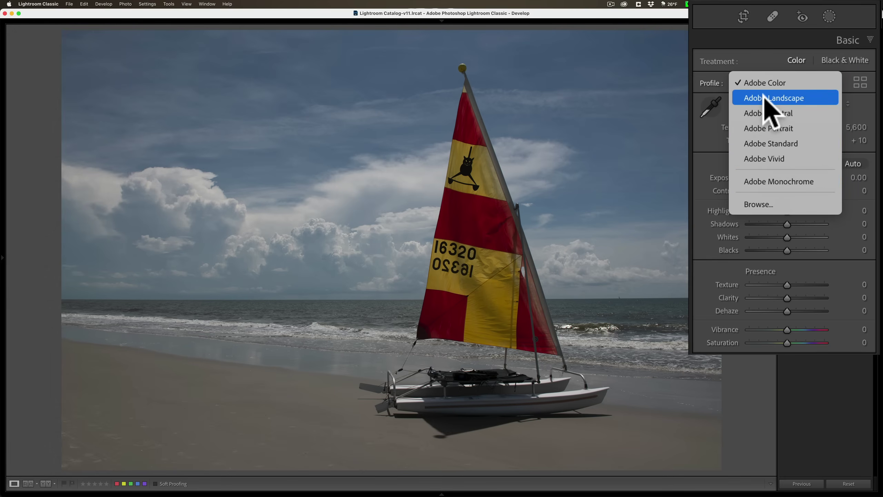
{"action": "left_click", "coordinate": [769, 100]}
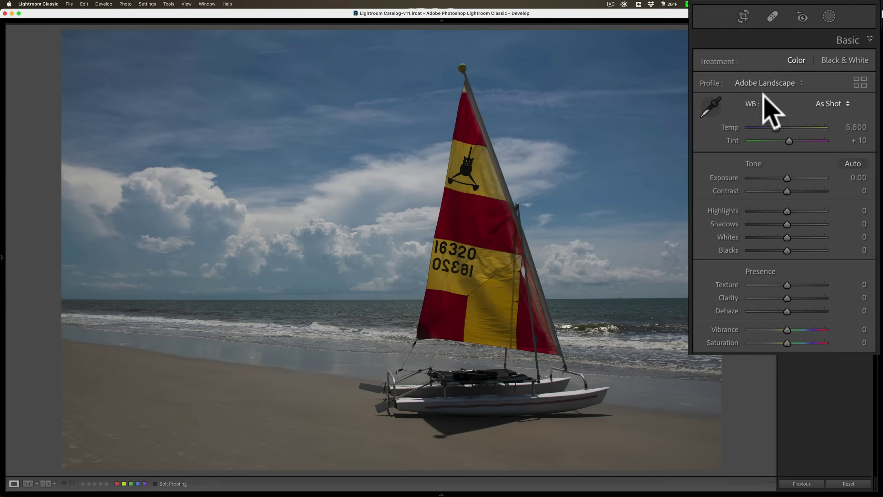
{"action": "left_click", "coordinate": [768, 85]}
{"action": "left_click", "coordinate": [769, 98]}
Preview Adobe Portrait, then return the photo to Adobe Color and dismiss the list.
{"action": "left_click", "coordinate": [771, 83]}
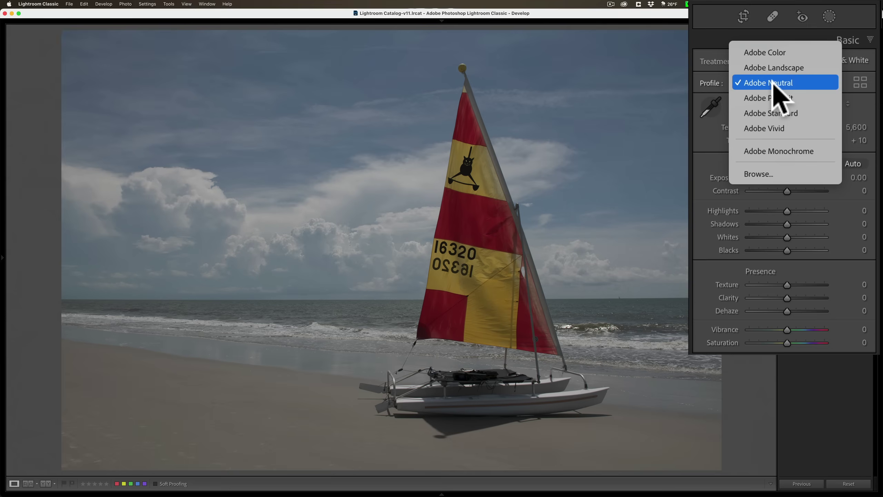
{"action": "left_click", "coordinate": [775, 99]}
{"action": "left_click", "coordinate": [766, 84]}
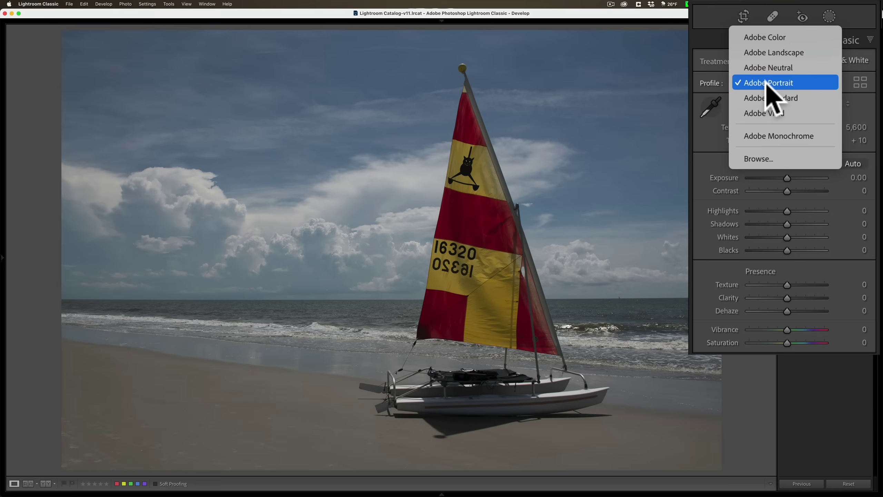
{"action": "left_click", "coordinate": [760, 35]}
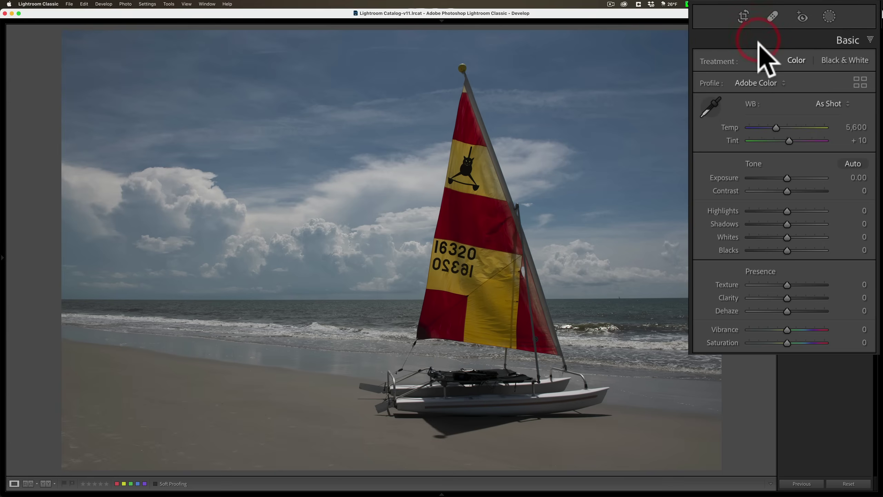
{"action": "left_click", "coordinate": [764, 81]}
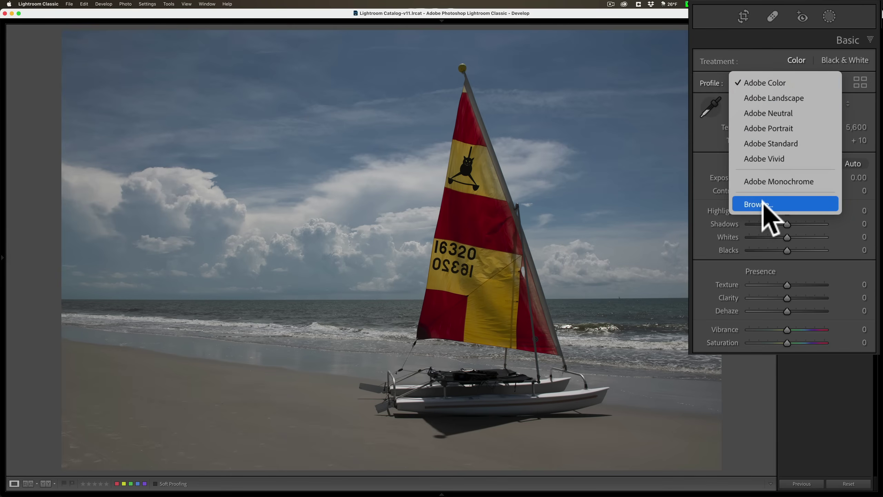
{"action": "left_click", "coordinate": [846, 91]}
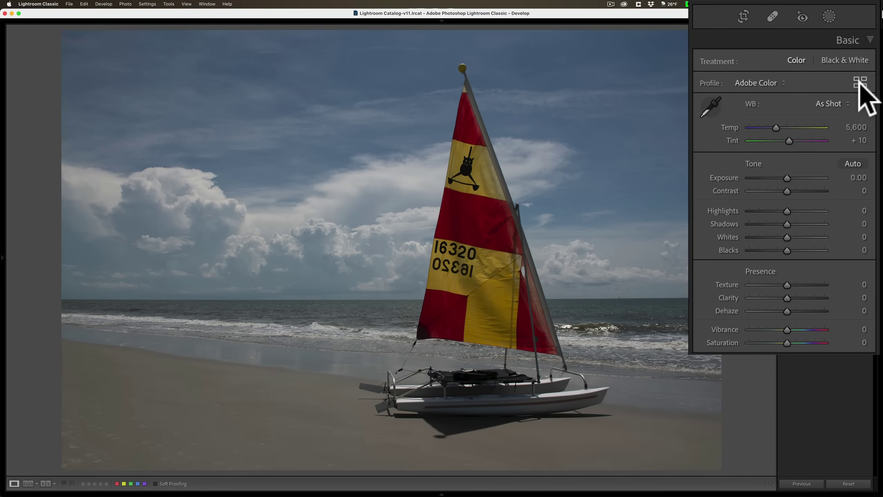
Open the Profile Browser, check the Favorites group, and expand the Adobe Raw group.
{"action": "left_click", "coordinate": [860, 86]}
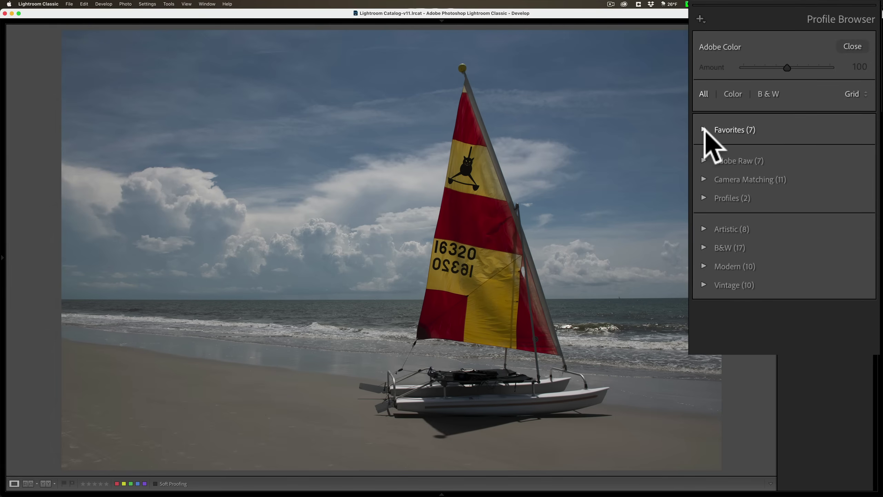
{"action": "left_click", "coordinate": [704, 129]}
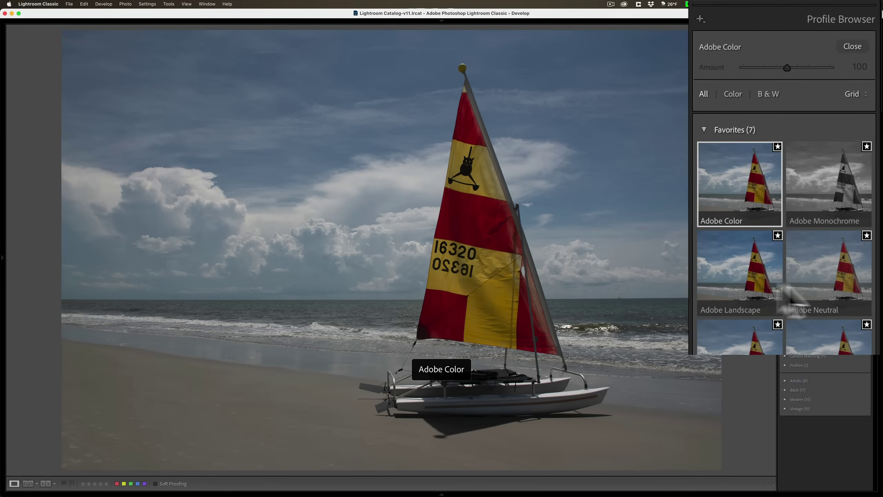
{"action": "left_click", "coordinate": [705, 128]}
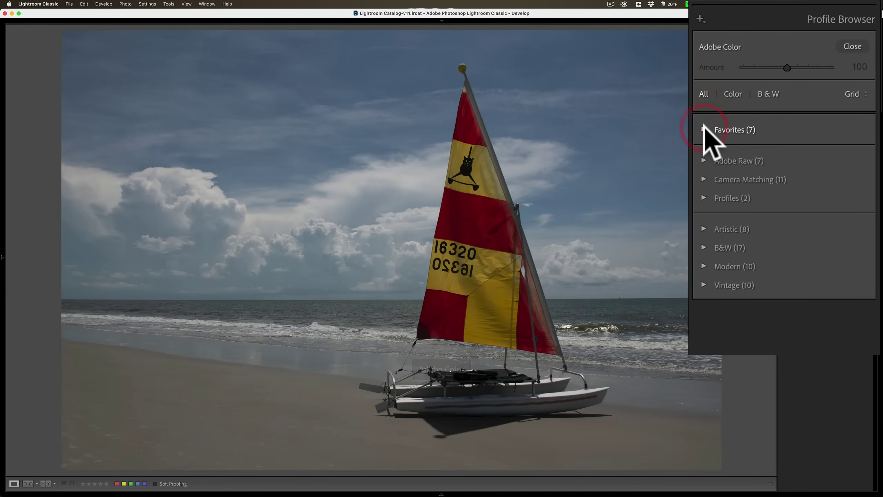
{"action": "left_click", "coordinate": [704, 160]}
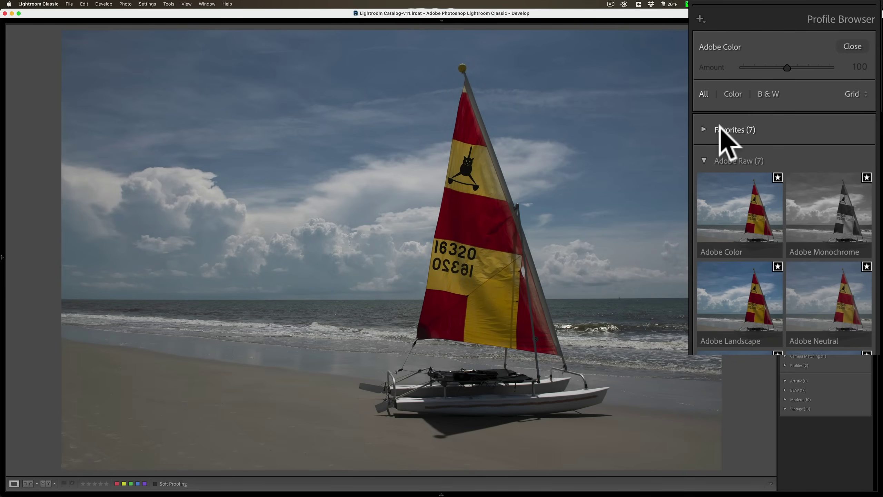
Unfavorite Adobe Color, Adobe Monochrome, Adobe Landscape, Adobe Neutral and Adobe Portrait.
{"action": "left_click", "coordinate": [778, 178]}
{"action": "left_click", "coordinate": [862, 180]}
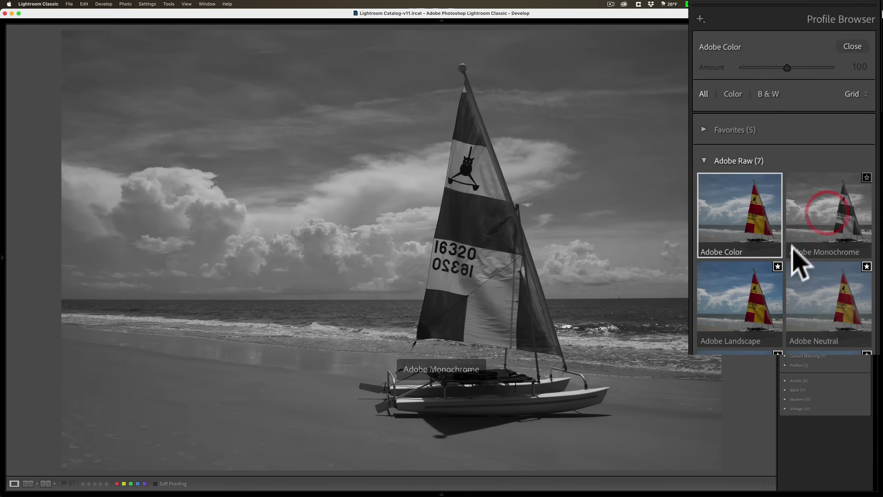
{"action": "left_click", "coordinate": [778, 266]}
{"action": "left_click", "coordinate": [867, 267]}
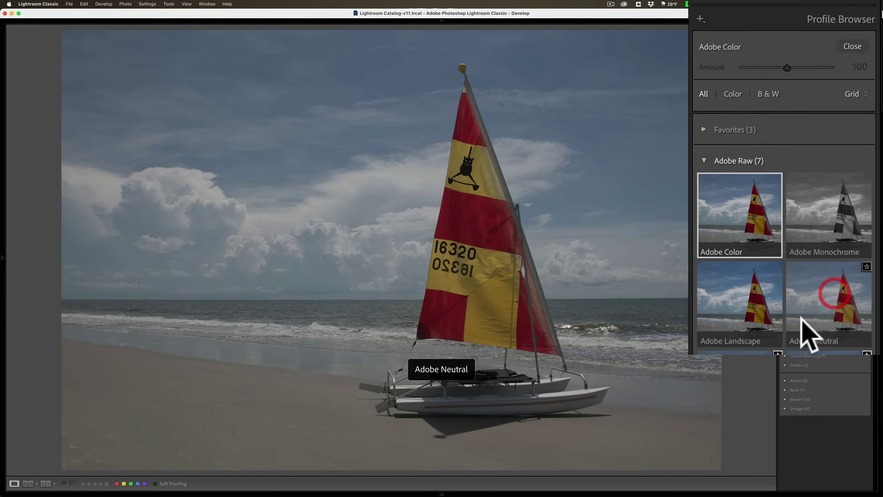
{"action": "left_click", "coordinate": [777, 353]}
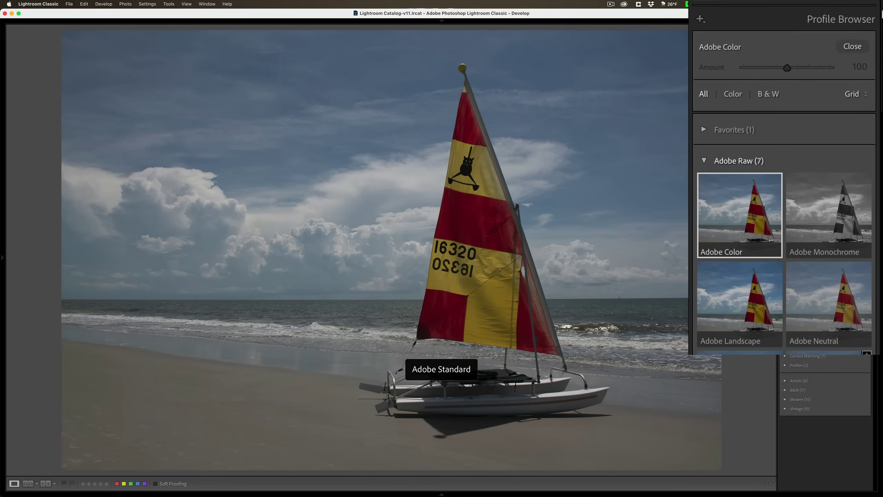
{"action": "scroll", "coordinate": [779, 285], "scroll_direction": "down", "scroll_amount": 2}
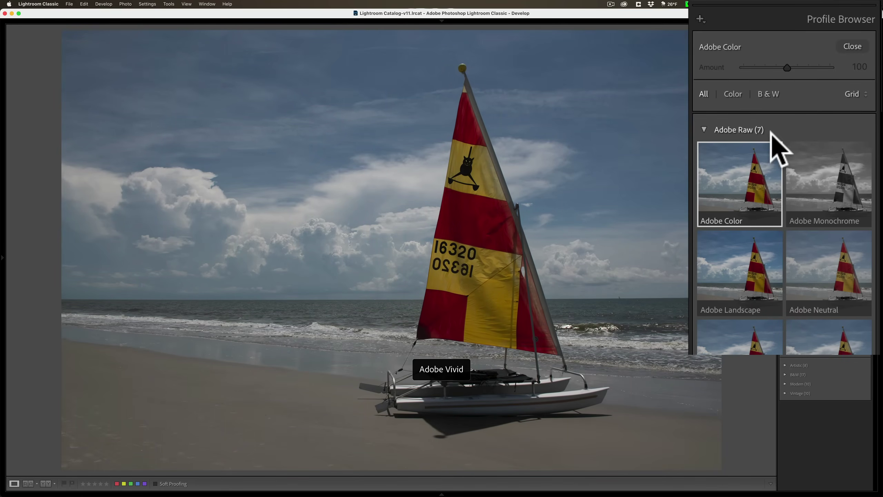
Close the Profile Browser and check the shortened quick Profile list.
{"action": "left_click", "coordinate": [852, 47]}
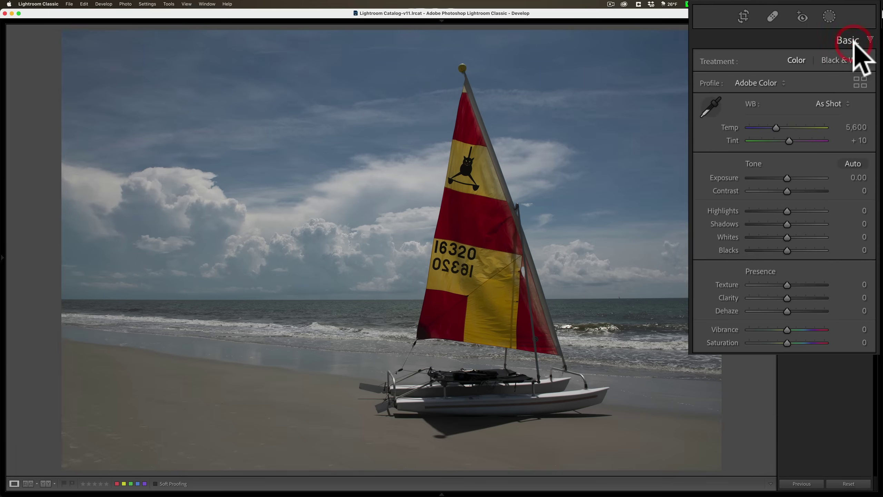
{"action": "left_click", "coordinate": [779, 84]}
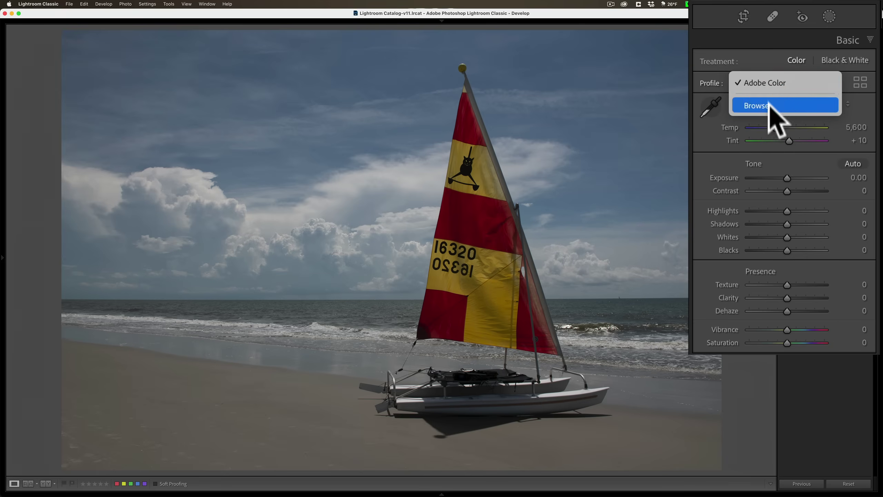
{"action": "left_click", "coordinate": [760, 58]}
{"action": "left_click", "coordinate": [796, 60]}
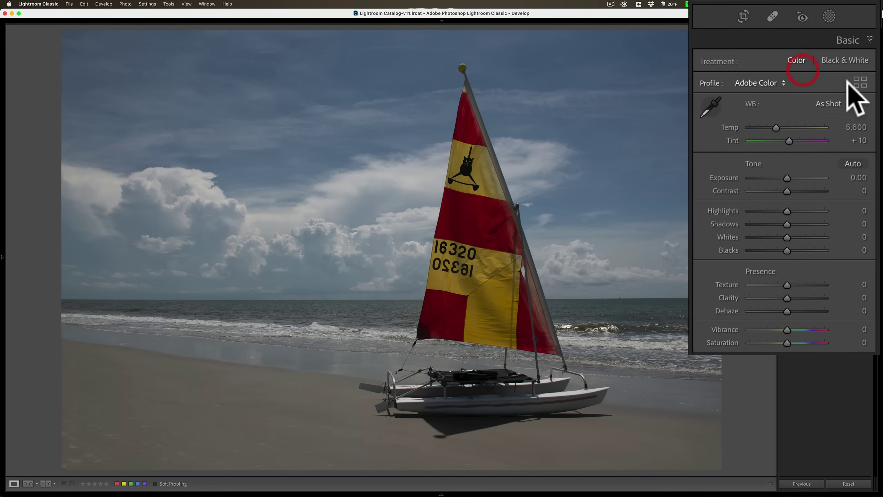
{"action": "left_click", "coordinate": [779, 83]}
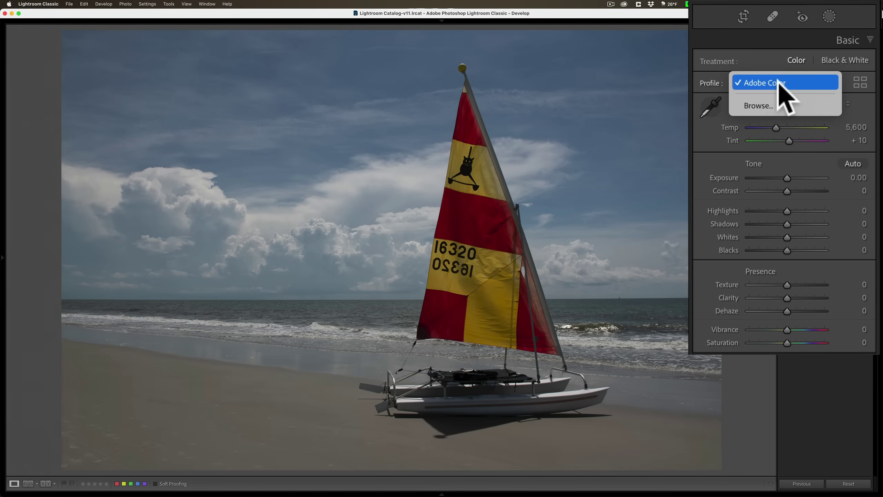
Reopen the Profile Browser and toggle the Adobe Raw group, leaving it collapsed.
{"action": "left_click", "coordinate": [862, 83]}
{"action": "left_click", "coordinate": [862, 83]}
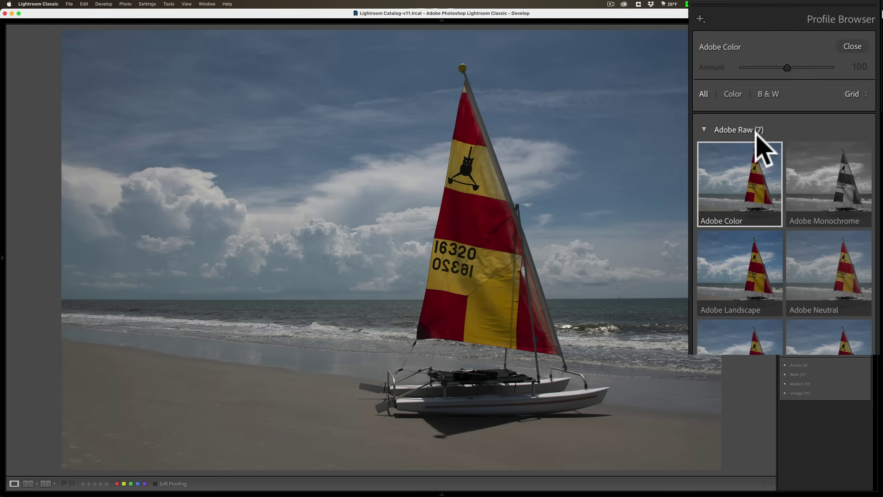
{"action": "left_click", "coordinate": [704, 129]}
{"action": "left_click", "coordinate": [705, 129]}
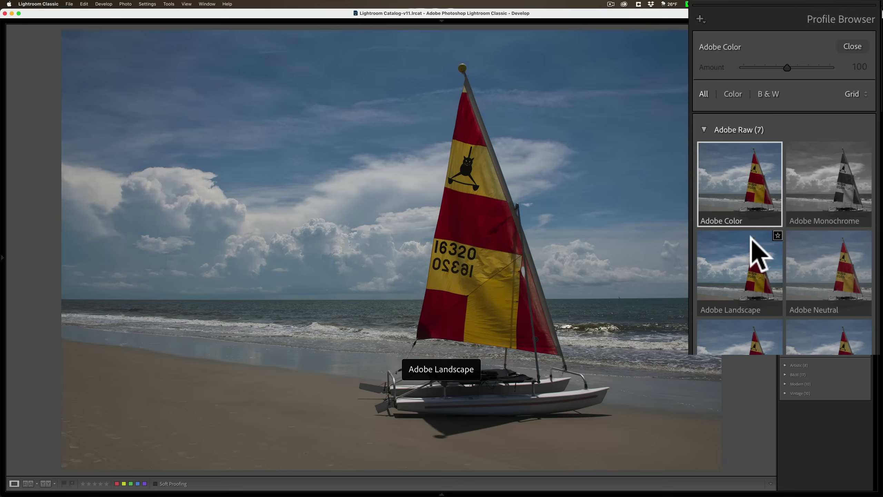
{"action": "left_click", "coordinate": [704, 129]}
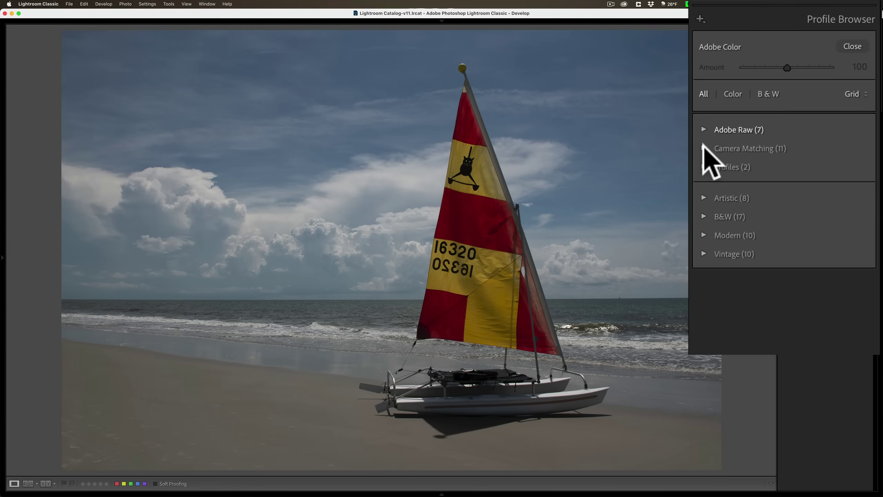
{"action": "left_click", "coordinate": [703, 148]}
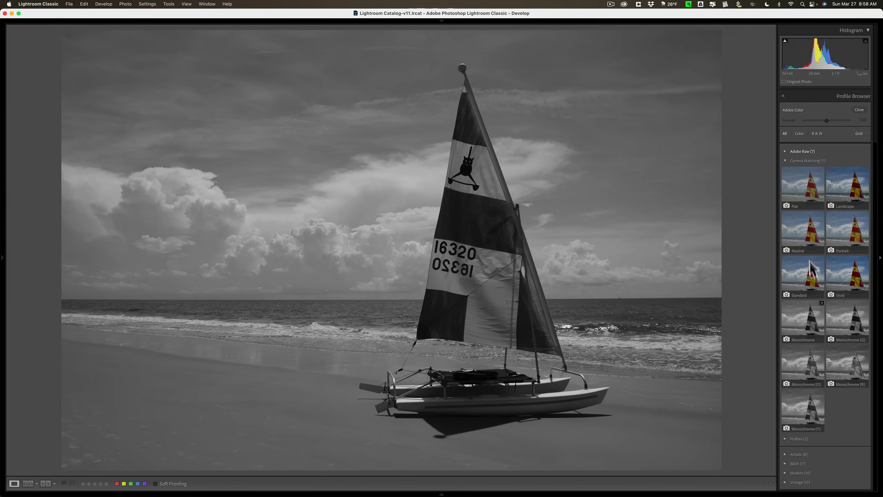
{"action": "left_click", "coordinate": [785, 160]}
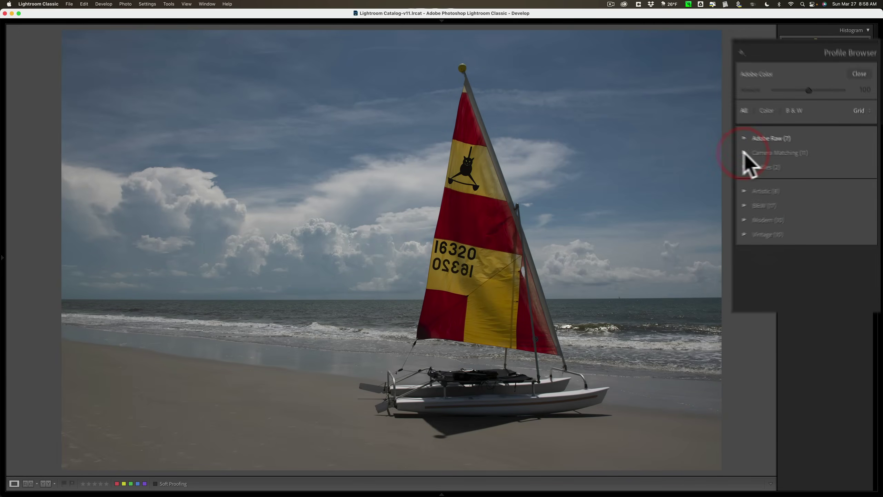
{"action": "left_click", "coordinate": [704, 166]}
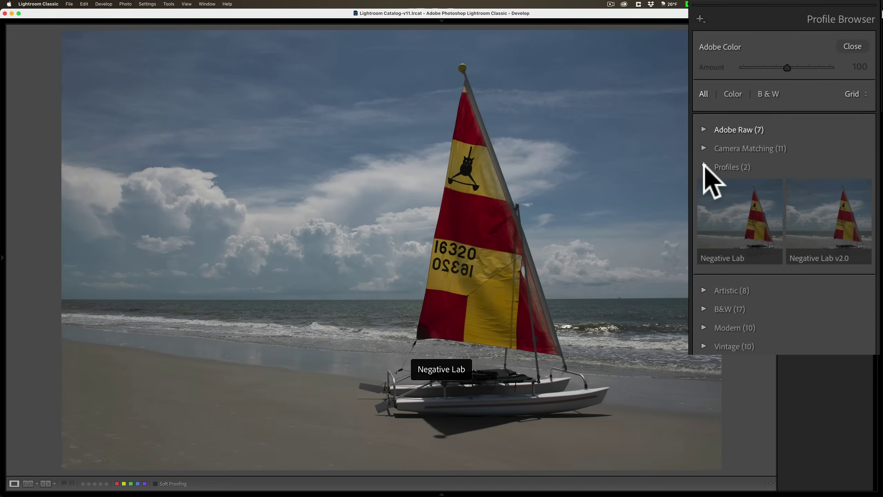
{"action": "left_click", "coordinate": [704, 167]}
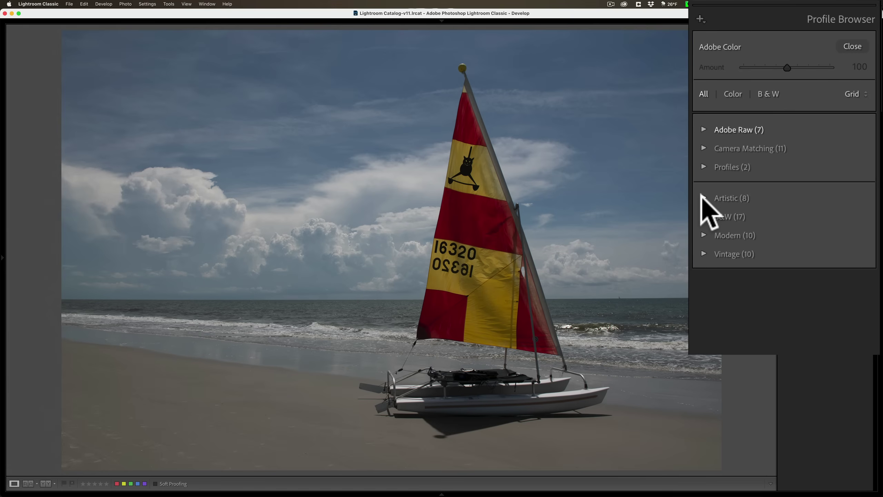
Preview the Artistic profile group, then collapse it and expand the B&W group.
{"action": "left_click", "coordinate": [702, 198]}
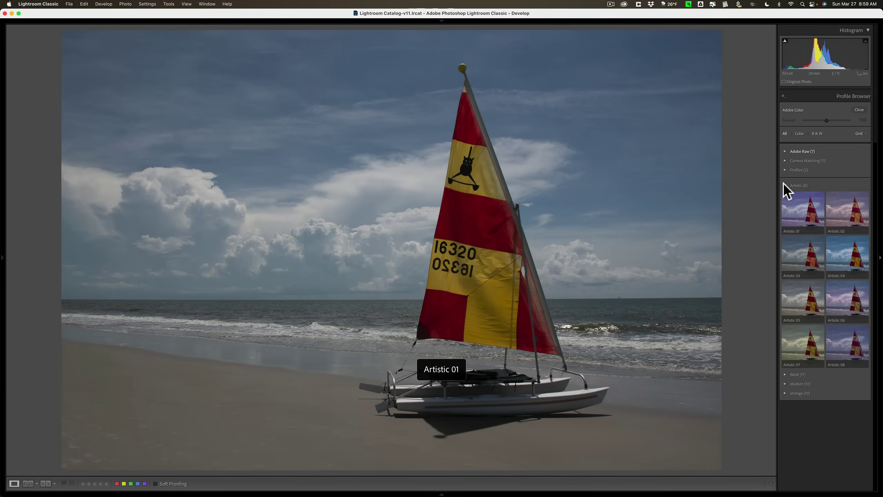
{"action": "left_click", "coordinate": [783, 185]}
{"action": "left_click", "coordinate": [785, 195]}
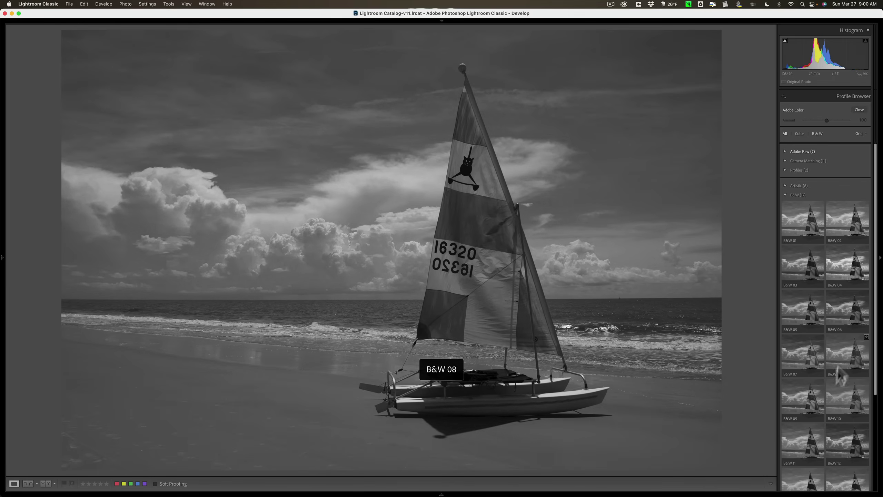
Star B&W 09 as a favourite, close the browser, and confirm it appears in the Profile list.
{"action": "left_click", "coordinate": [820, 381]}
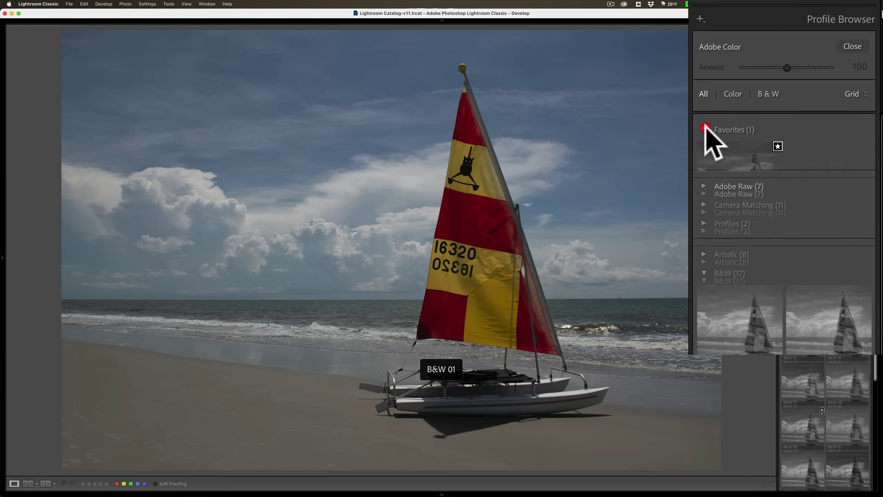
{"action": "left_click", "coordinate": [784, 151]}
{"action": "left_click", "coordinate": [704, 129]}
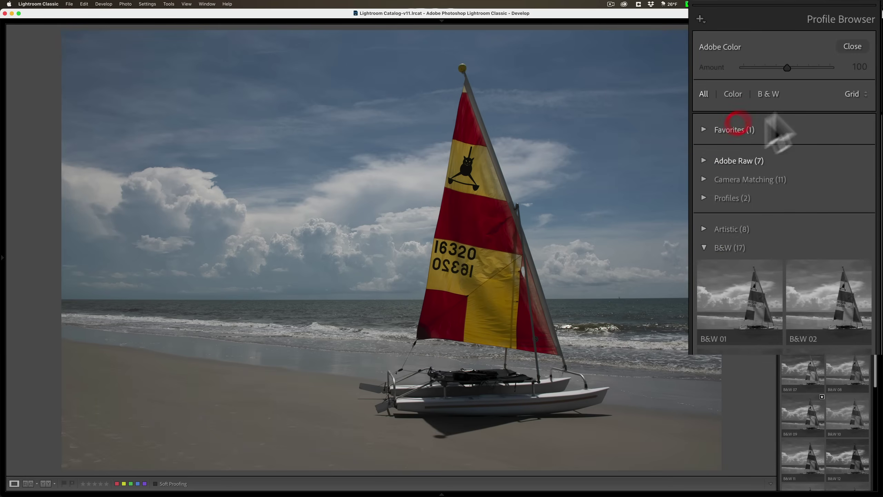
{"action": "left_click", "coordinate": [853, 46]}
{"action": "left_click", "coordinate": [750, 82]}
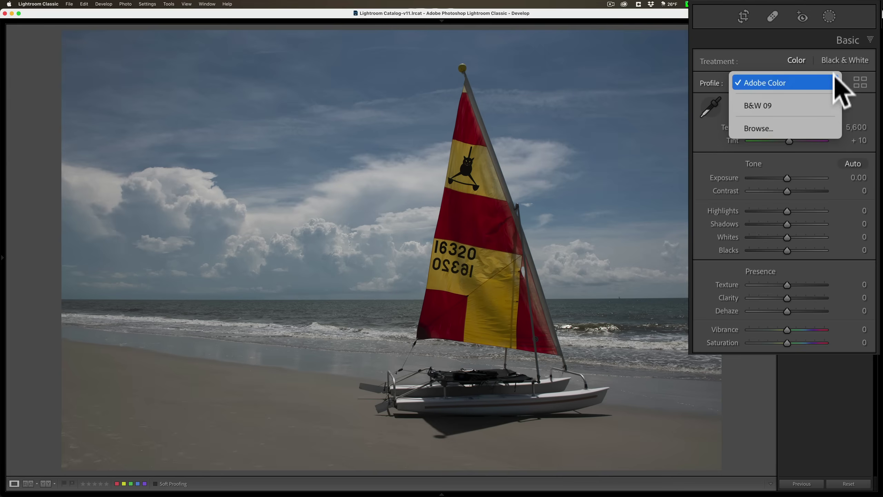
Reopen the Profile Browser, collapse B&W, preview then collapse Modern, and expand Vintage.
{"action": "left_click", "coordinate": [858, 86]}
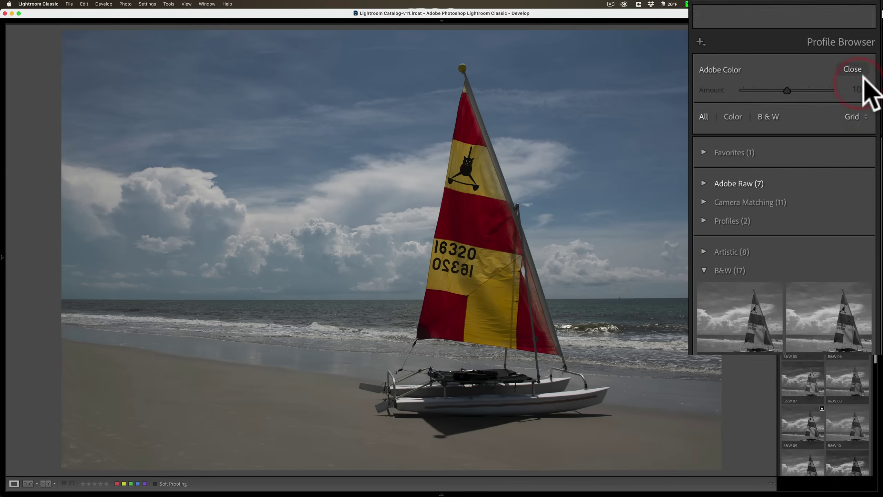
{"action": "scroll", "coordinate": [784, 243], "scroll_direction": "down", "scroll_amount": 5}
{"action": "scroll", "coordinate": [764, 244], "scroll_direction": "up", "scroll_amount": 5}
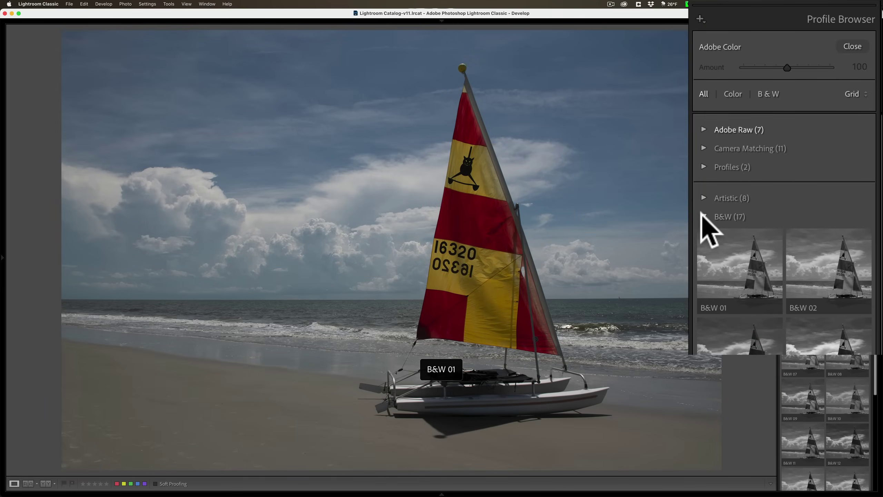
{"action": "left_click", "coordinate": [704, 216]}
{"action": "left_click", "coordinate": [703, 234]}
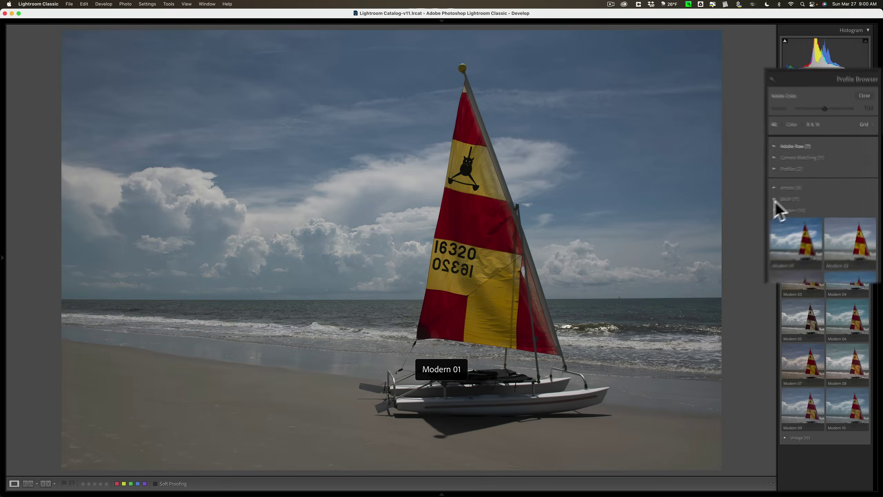
{"action": "left_click", "coordinate": [789, 204]}
{"action": "left_click", "coordinate": [785, 213]}
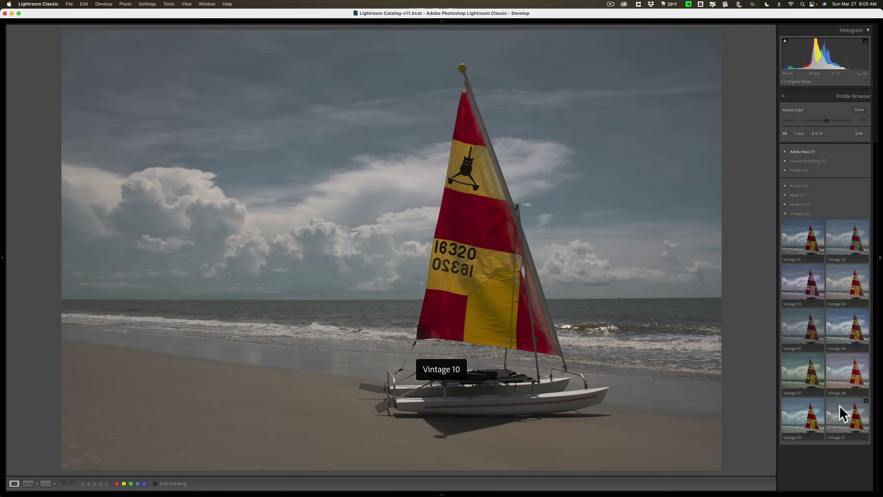
Apply the Vintage 06 profile, close the browser, and drag its Amount slider to test a stronger effect.
{"action": "left_click", "coordinate": [841, 325]}
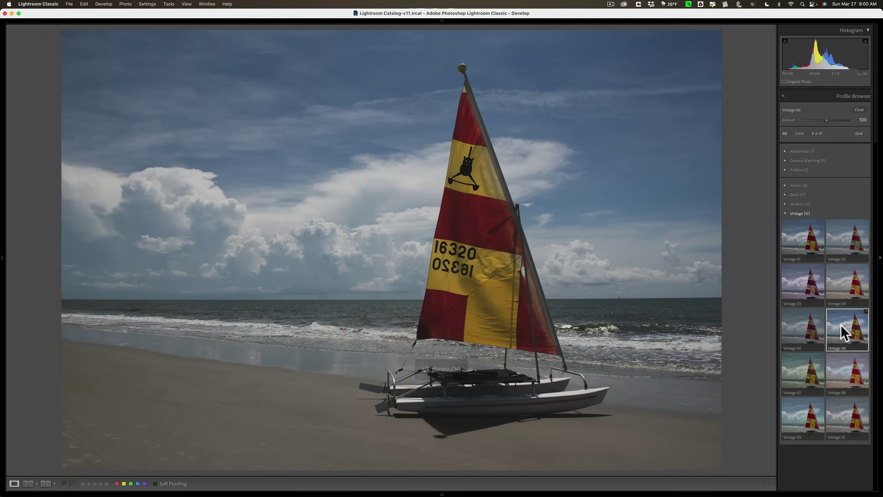
{"action": "left_click", "coordinate": [858, 110]}
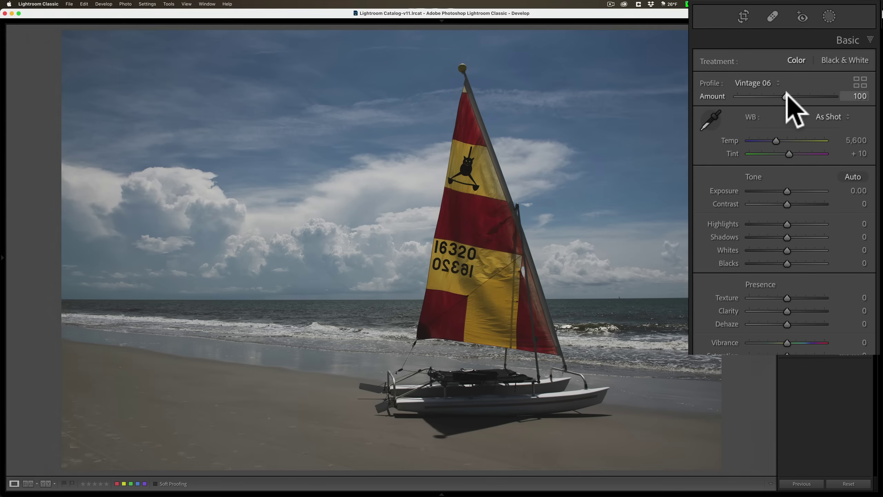
{"action": "mouse_move", "coordinate": [784, 95]}
{"action": "left_mouse_down"}
{"action": "mouse_move", "coordinate": [845, 95]}
{"action": "mouse_move", "coordinate": [746, 94]}
{"action": "mouse_move", "coordinate": [786, 95]}
{"action": "left_mouse_up"}
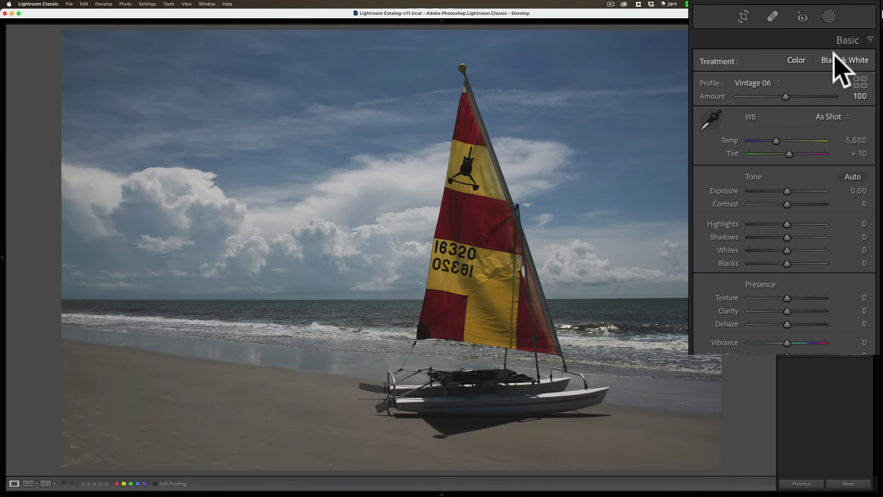
Switch the photo back to Adobe Color from Adobe Raw, then reopen the browser's + add-profiles menu.
{"action": "left_click", "coordinate": [861, 83]}
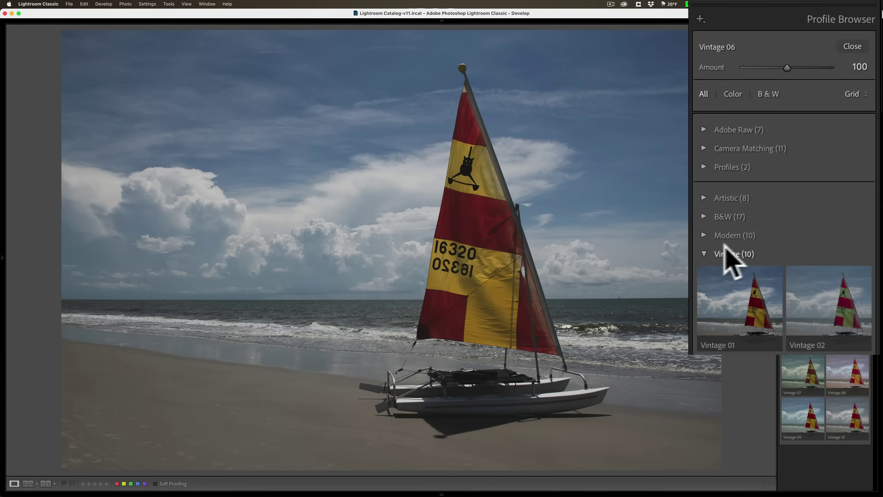
{"action": "left_click", "coordinate": [706, 253]}
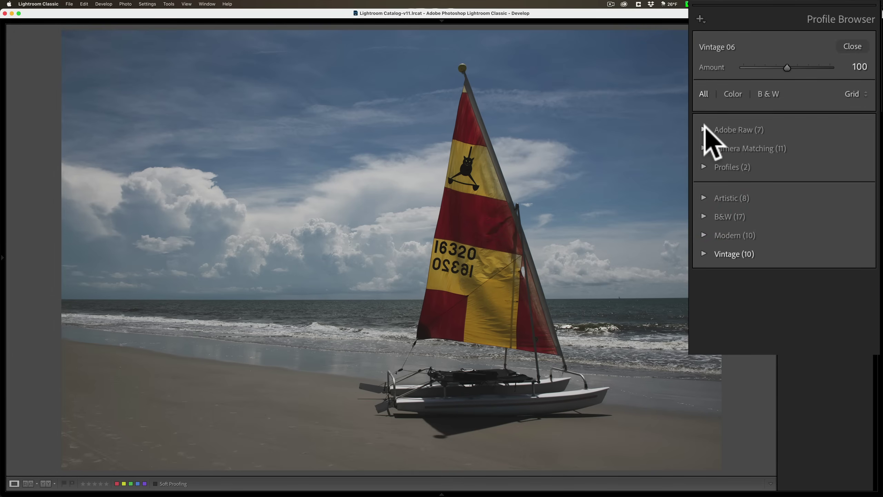
{"action": "left_click", "coordinate": [704, 129]}
{"action": "left_click", "coordinate": [728, 161]}
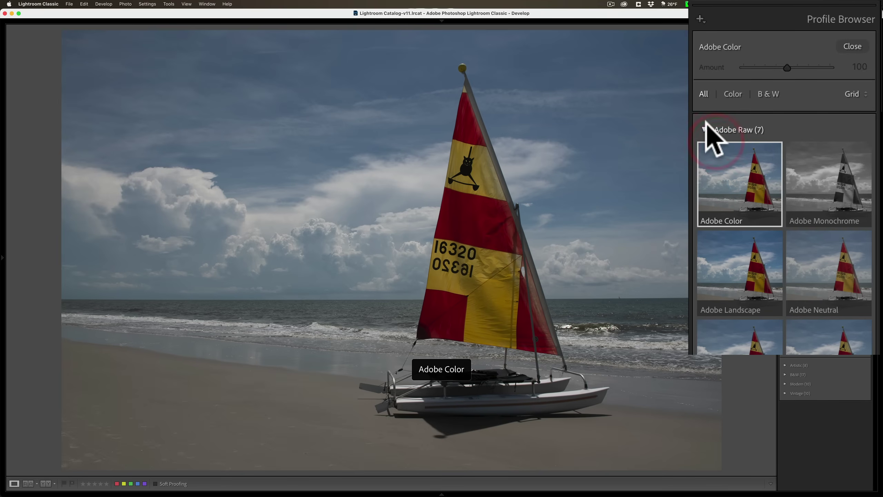
{"action": "left_click", "coordinate": [703, 129]}
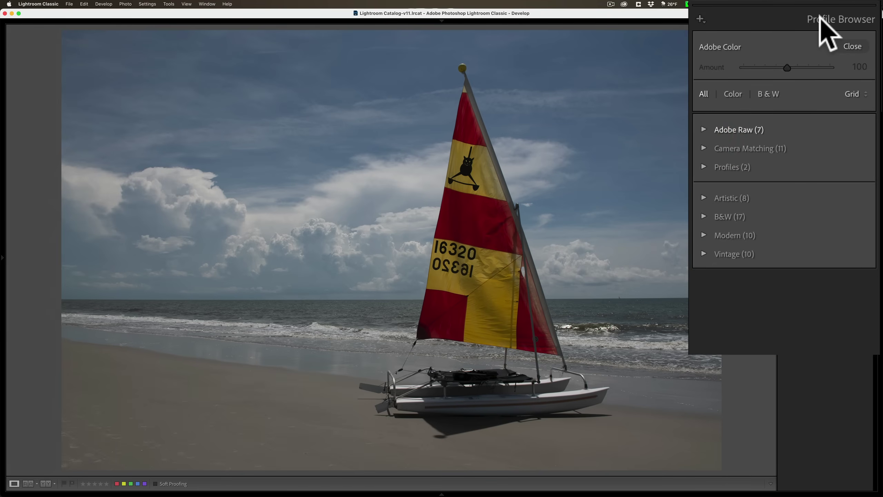
{"action": "left_click", "coordinate": [851, 46]}
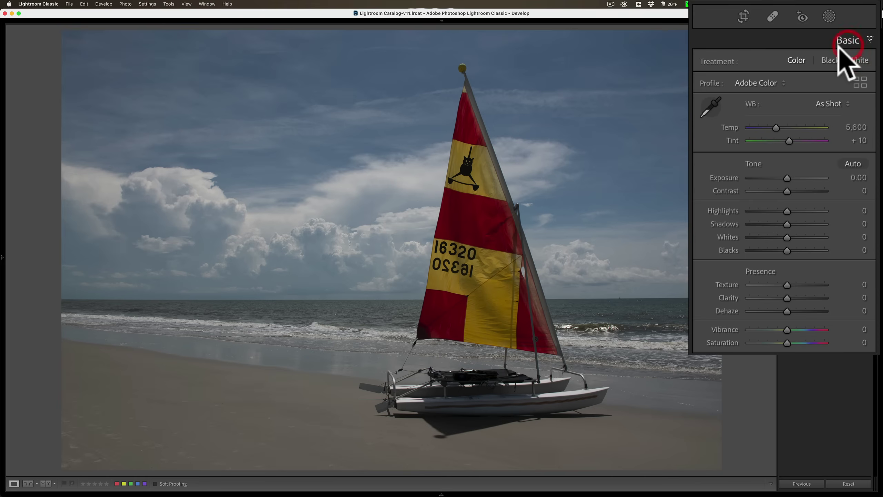
{"action": "left_click", "coordinate": [860, 83]}
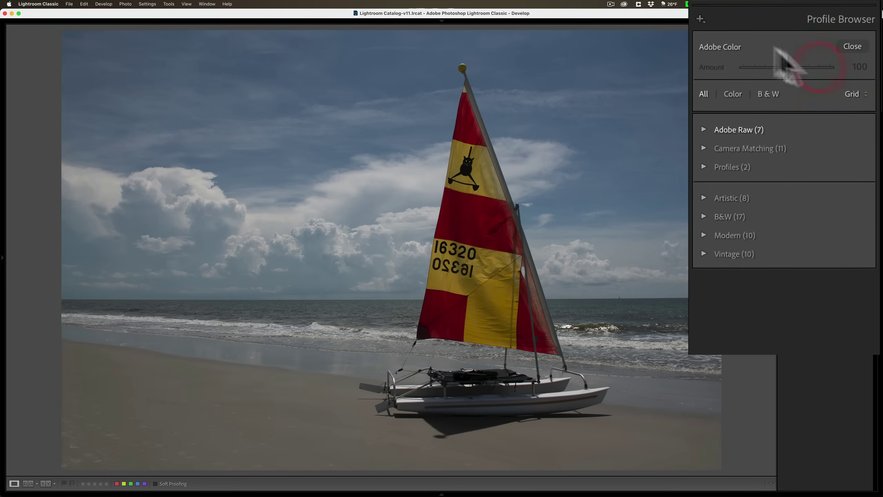
{"action": "left_click", "coordinate": [700, 17]}
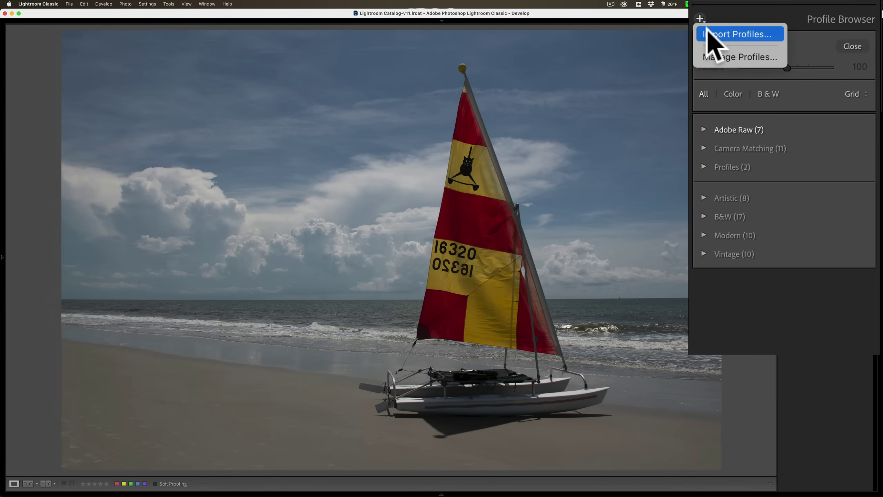
Choose Import Profiles and select Morganti Landscape Profiles.zip on the Desktop.
{"action": "left_click", "coordinate": [709, 34]}
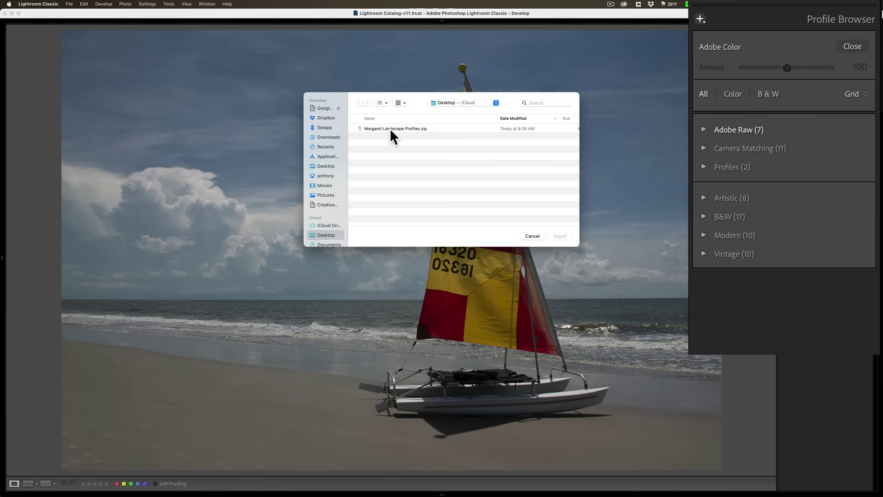
{"action": "right_click", "coordinate": [390, 130]}
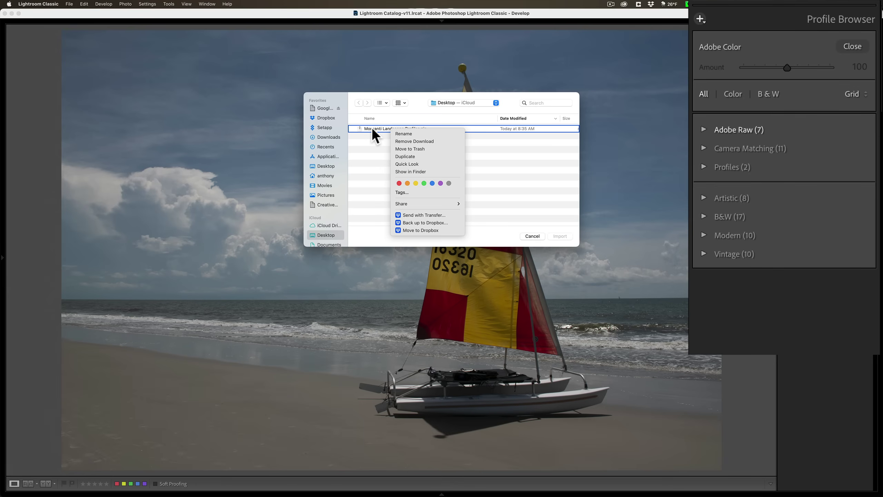
{"action": "left_click", "coordinate": [372, 127]}
{"action": "left_click", "coordinate": [388, 129]}
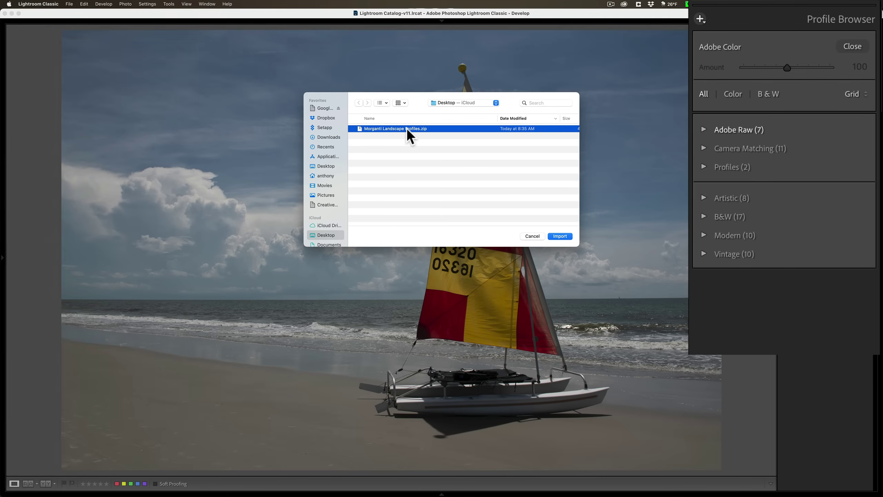
Import the Morganti pack, preview its looks, then collapse the Morganti Landscape Profiles group.
{"action": "left_click", "coordinate": [559, 236]}
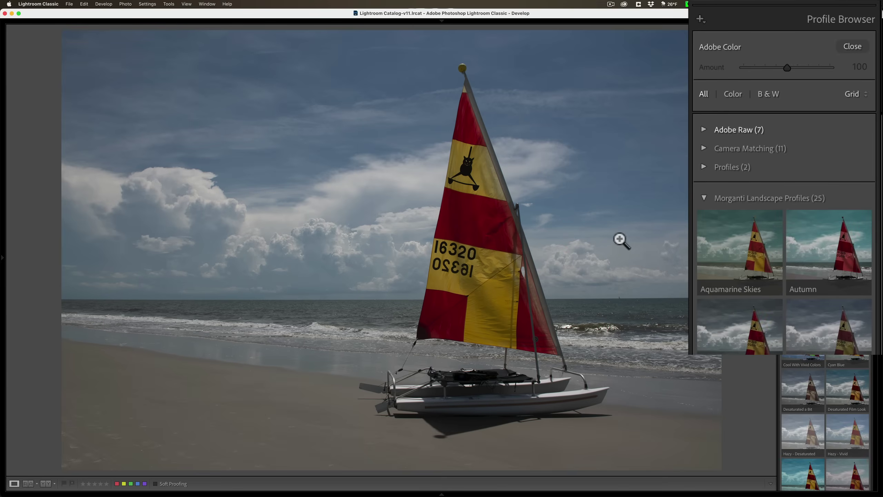
{"action": "mouse_move", "coordinate": [748, 257]}
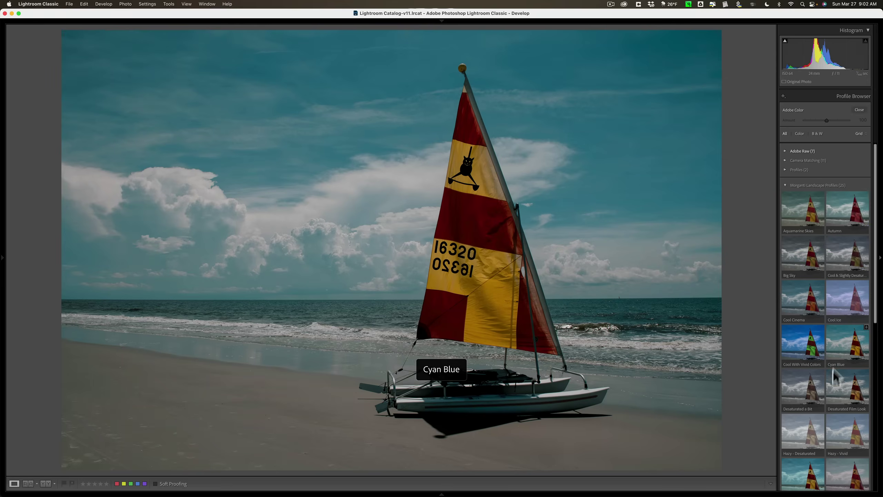
{"action": "scroll", "coordinate": [825, 366], "scroll_direction": "down", "scroll_amount": 2}
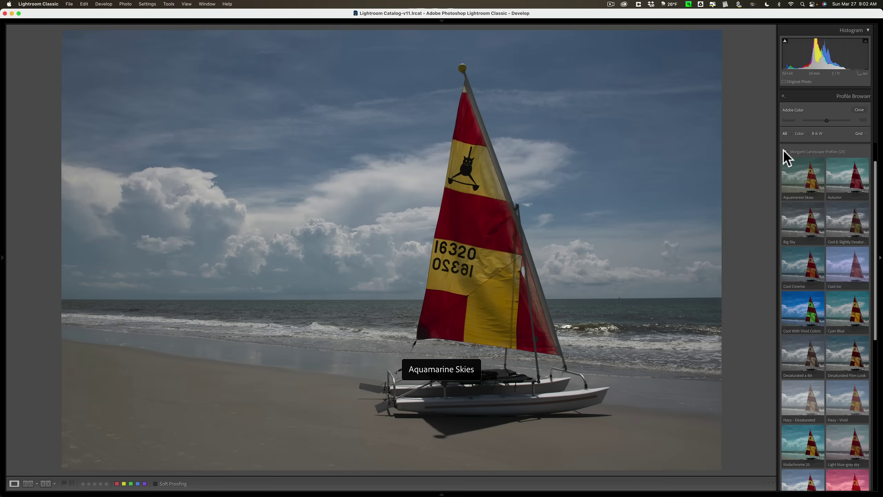
{"action": "left_click", "coordinate": [784, 150]}
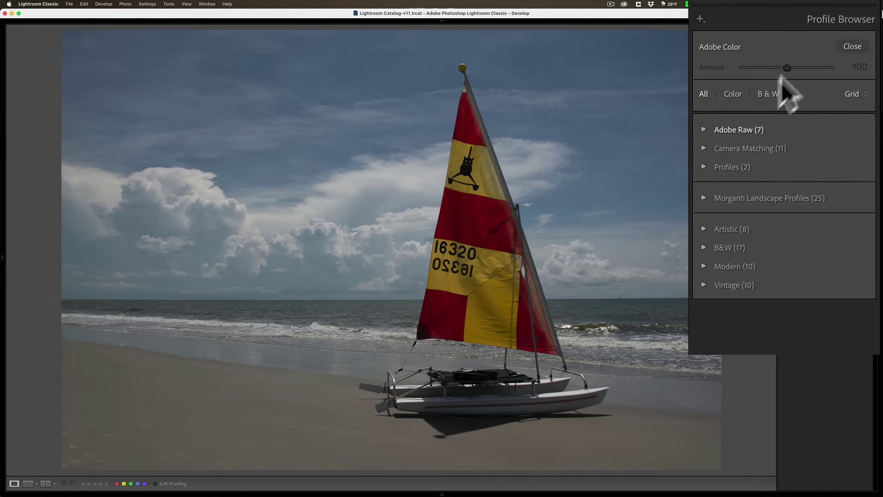
Check the Adobe Raw profiles, close the Profile Browser, and set Treatment to Black & White (Adobe Monochrome).
{"action": "left_click", "coordinate": [728, 130]}
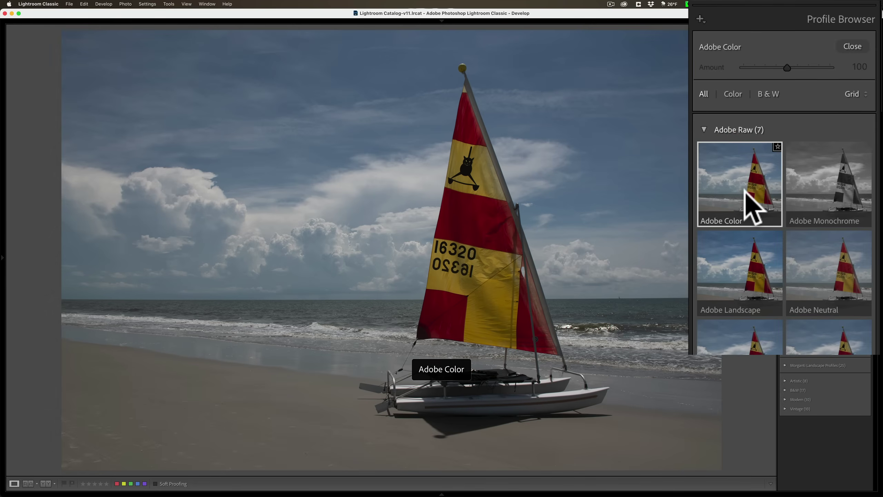
{"action": "left_click", "coordinate": [729, 132]}
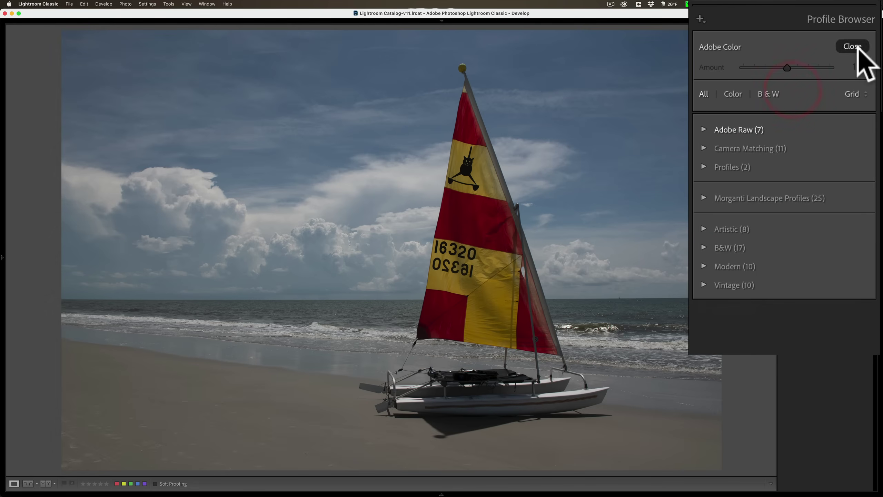
{"action": "left_click", "coordinate": [854, 46]}
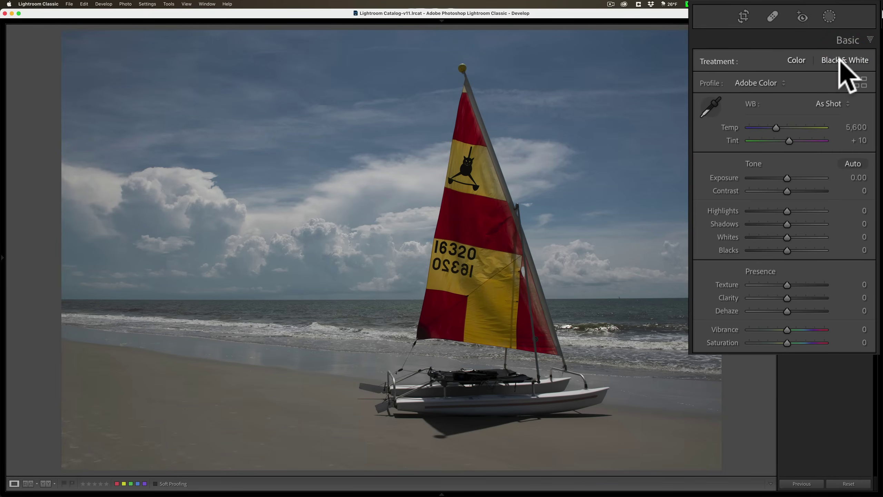
{"action": "left_click", "coordinate": [848, 66]}
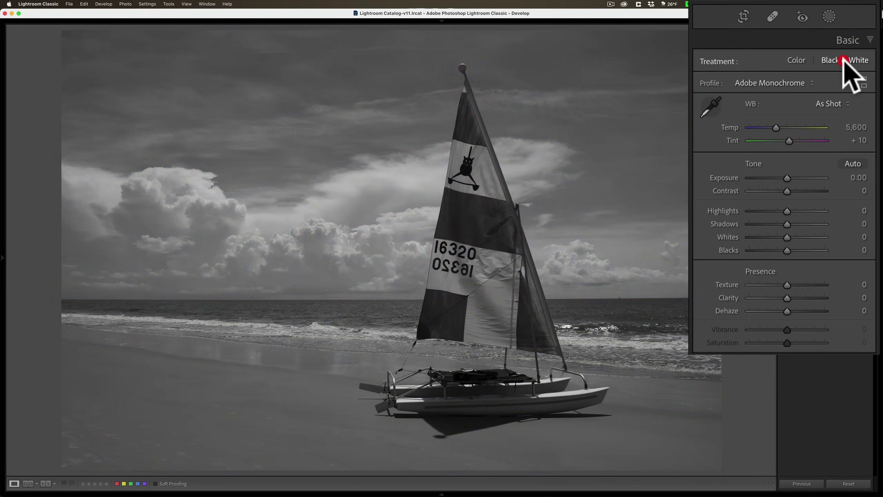